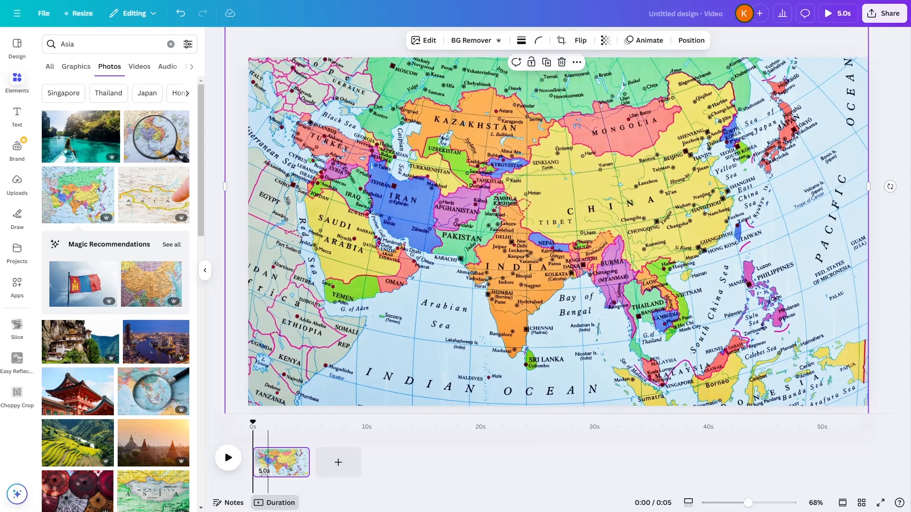
- Duplicate the Asia map page and move the playhead to about 7 seconds, inside the copy
{"action": "right_click", "coordinate": [280, 462]}
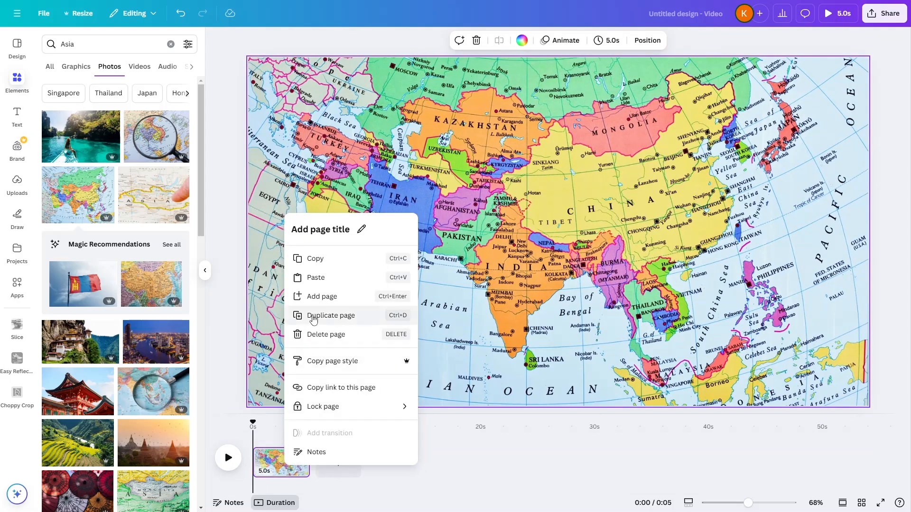
{"action": "left_click", "coordinate": [313, 321]}
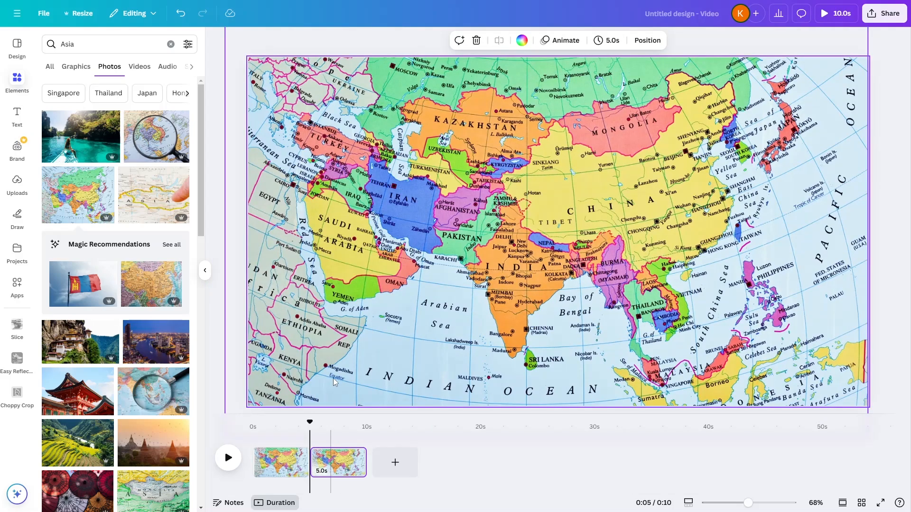
{"action": "left_click", "coordinate": [336, 427]}
- Enlarge and reposition the map on the second page so that India fills the middle of the frame
{"action": "left_click", "coordinate": [388, 246]}
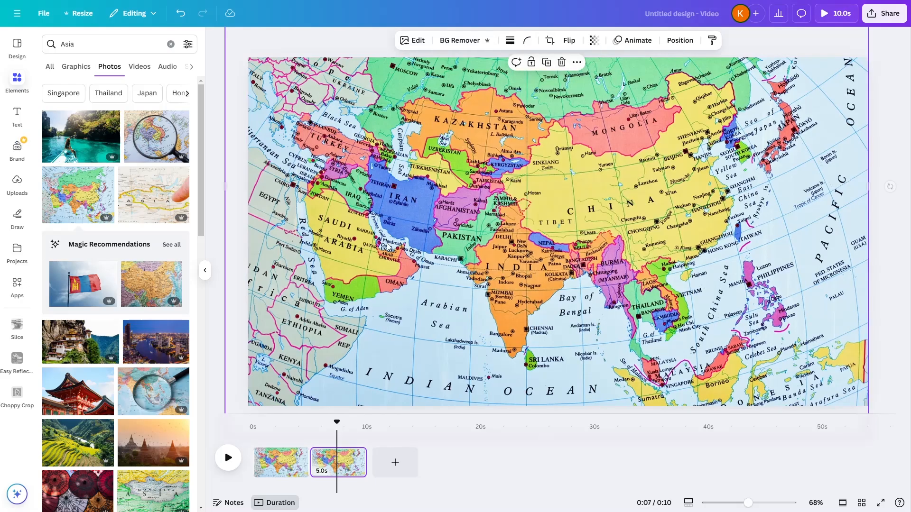
{"action": "left_click_drag", "start_coordinate": [599, 137], "coordinate": [452, 315]}
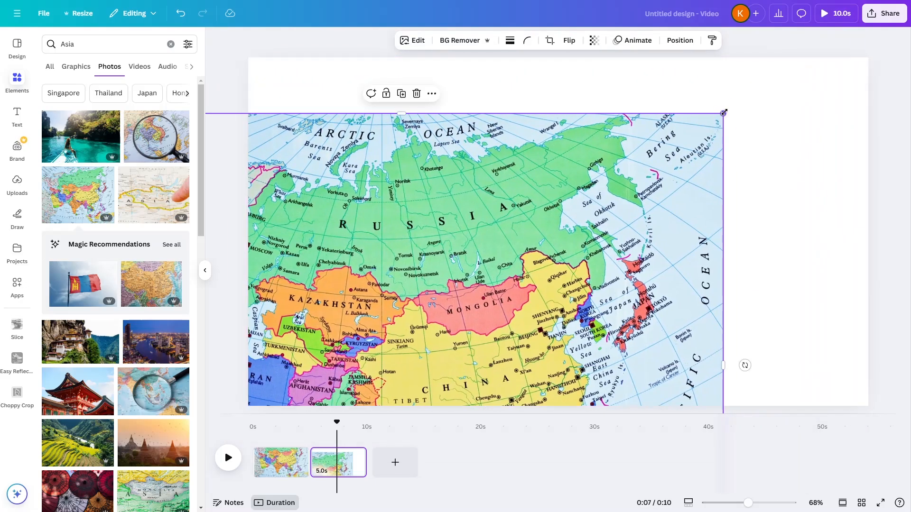
{"action": "left_click_drag", "start_coordinate": [722, 113], "coordinate": [847, 15]}
{"action": "left_click_drag", "start_coordinate": [817, 70], "coordinate": [662, 240]}
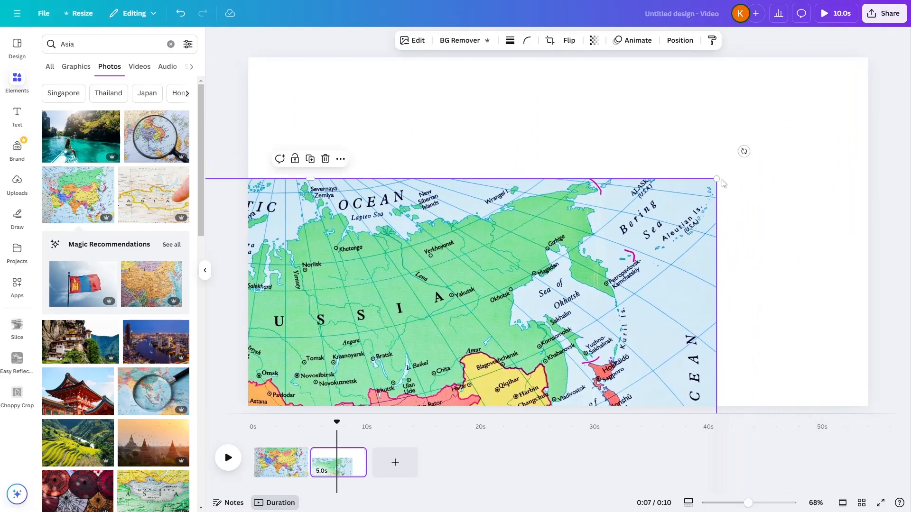
{"action": "left_click_drag", "start_coordinate": [717, 180], "coordinate": [870, 57]}
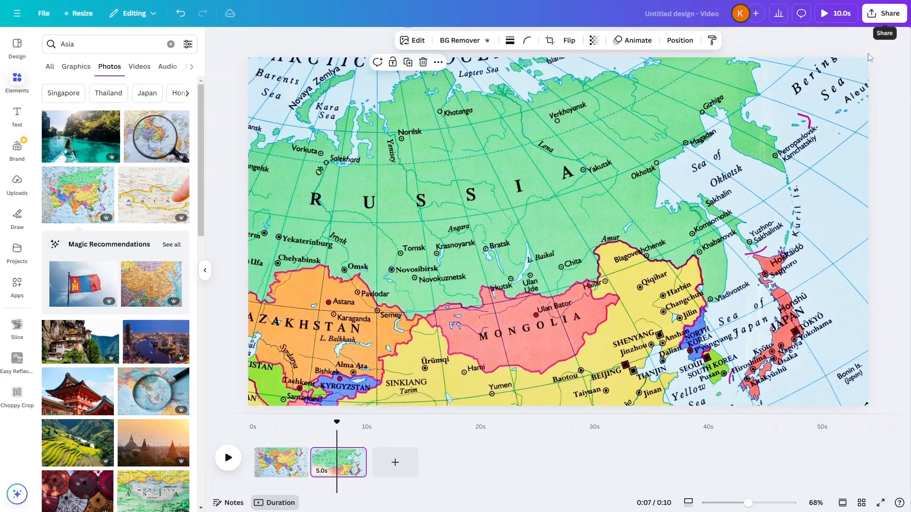
{"action": "left_click_drag", "start_coordinate": [620, 320], "coordinate": [753, 144]}
{"action": "left_click_drag", "start_coordinate": [685, 266], "coordinate": [501, 358]}
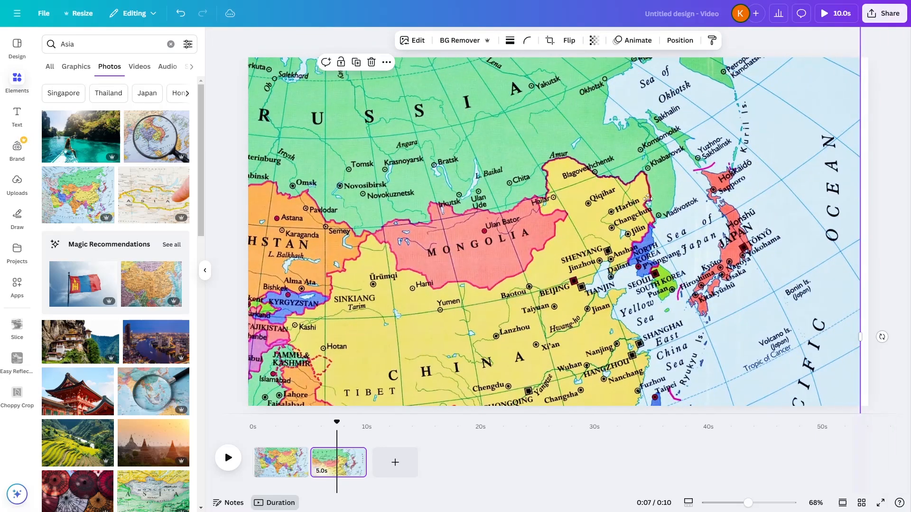
{"action": "left_click_drag", "start_coordinate": [647, 199], "coordinate": [539, 372]}
{"action": "left_click_drag", "start_coordinate": [752, 116], "coordinate": [888, 14]}
{"action": "left_click_drag", "start_coordinate": [513, 318], "coordinate": [669, 123]}
{"action": "left_click_drag", "start_coordinate": [558, 235], "coordinate": [648, 57]}
{"action": "left_click_drag", "start_coordinate": [608, 227], "coordinate": [634, 213]}
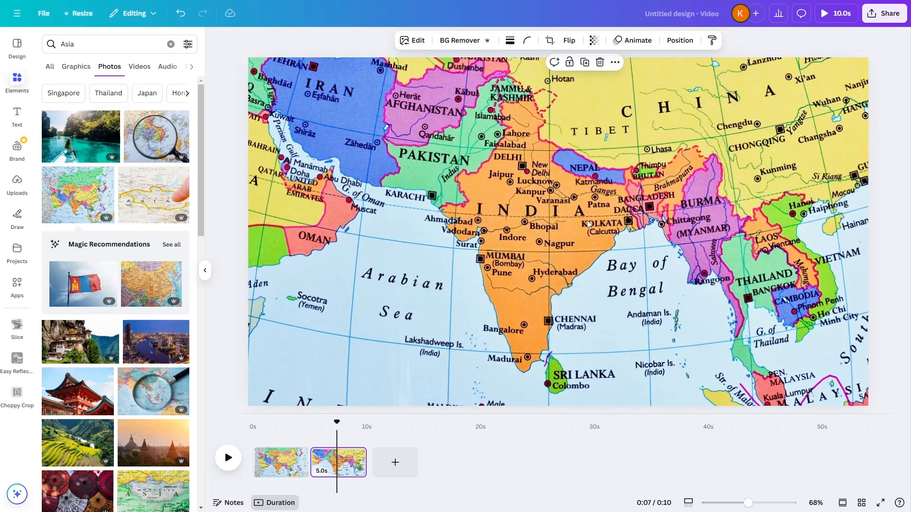
- Add a Match & Move transition between the two pages with a duration of 1 second
{"action": "left_click", "coordinate": [62, 45]}
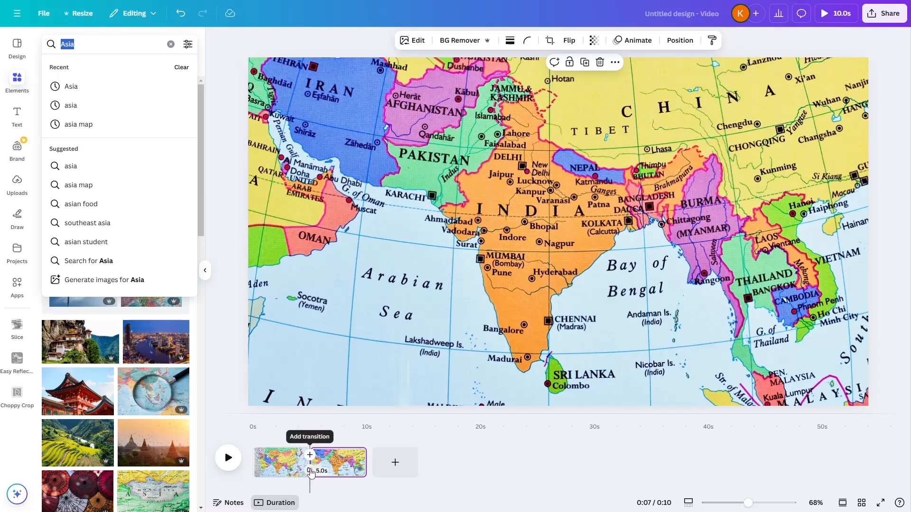
{"action": "left_click", "coordinate": [310, 470]}
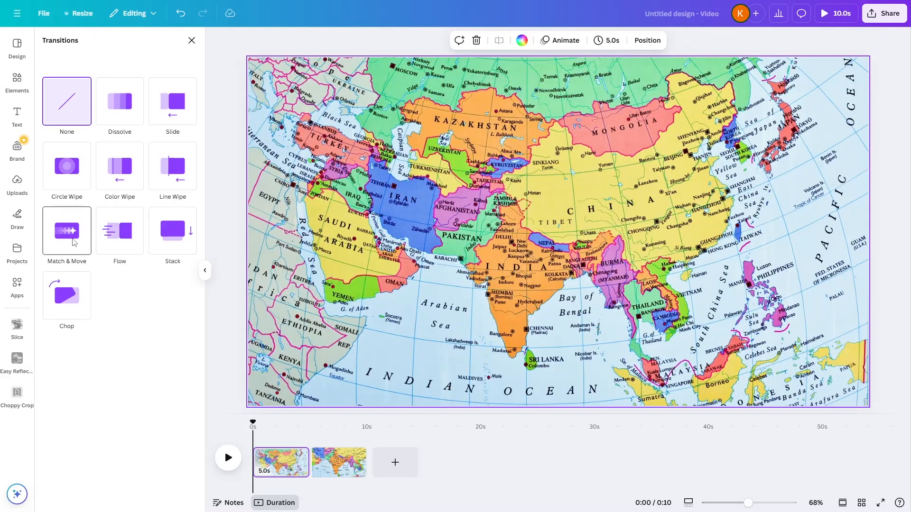
{"action": "left_click", "coordinate": [74, 242]}
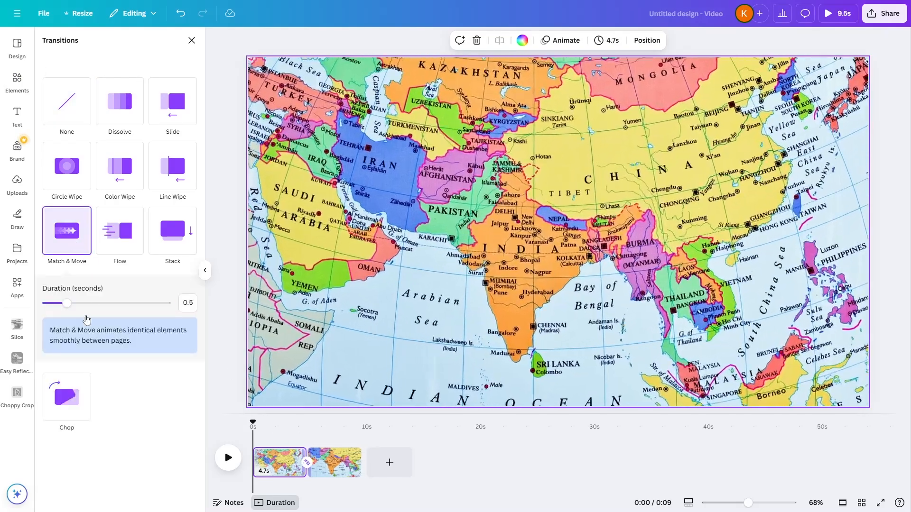
{"action": "left_click_drag", "start_coordinate": [68, 309], "coordinate": [93, 311]}
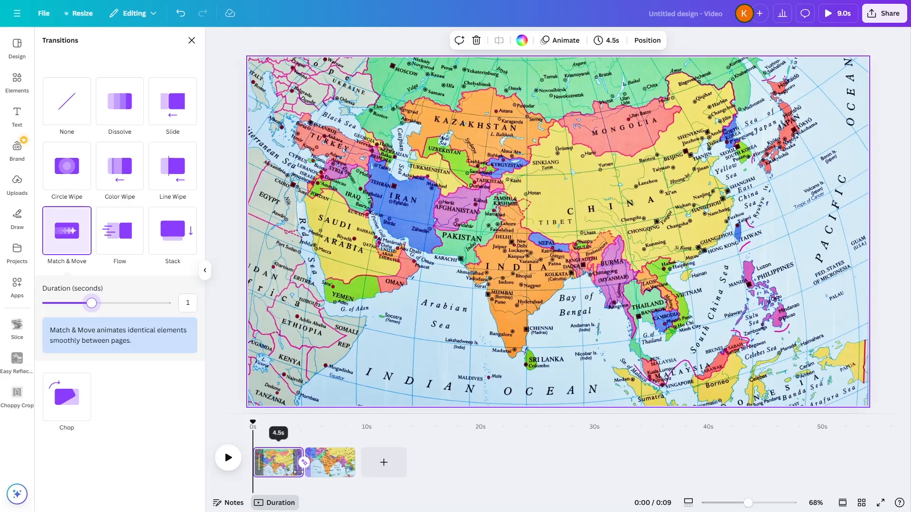
- Shorten the first page to 2.2 seconds and play the transition from the start
{"action": "left_click_drag", "start_coordinate": [302, 462], "coordinate": [274, 472]}
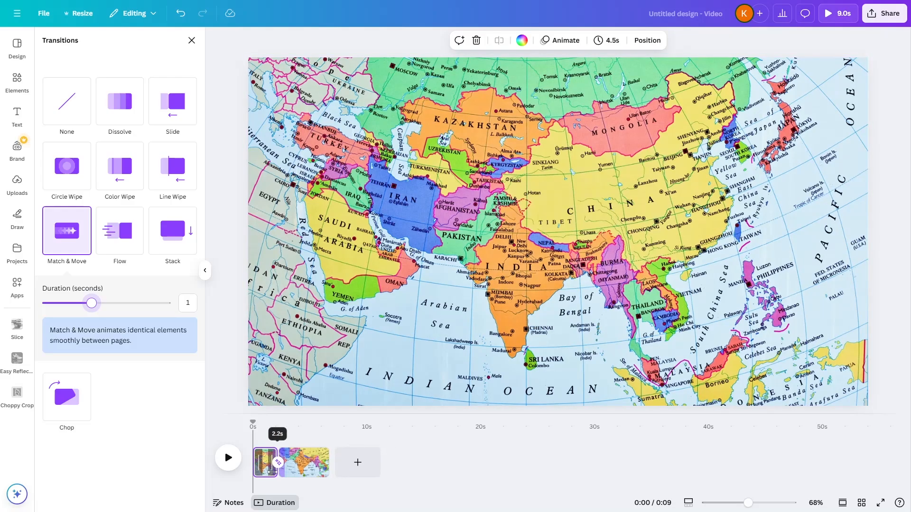
{"action": "left_click_drag", "start_coordinate": [270, 472], "coordinate": [270, 472]}
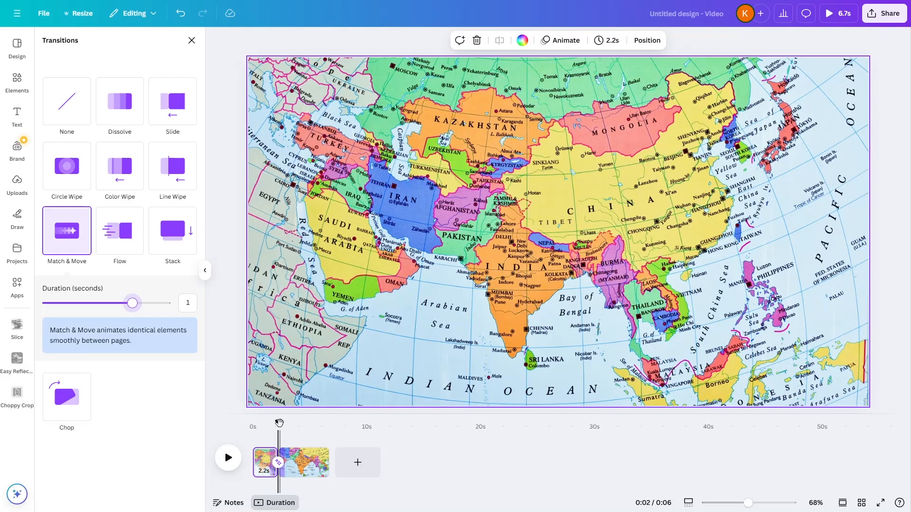
{"action": "left_click_drag", "start_coordinate": [280, 422], "coordinate": [252, 422]}
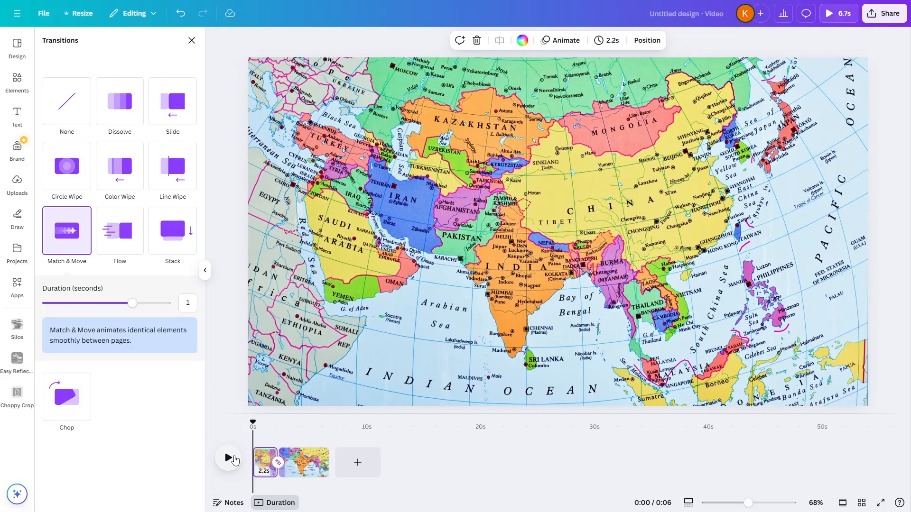
{"action": "left_click", "coordinate": [232, 459]}
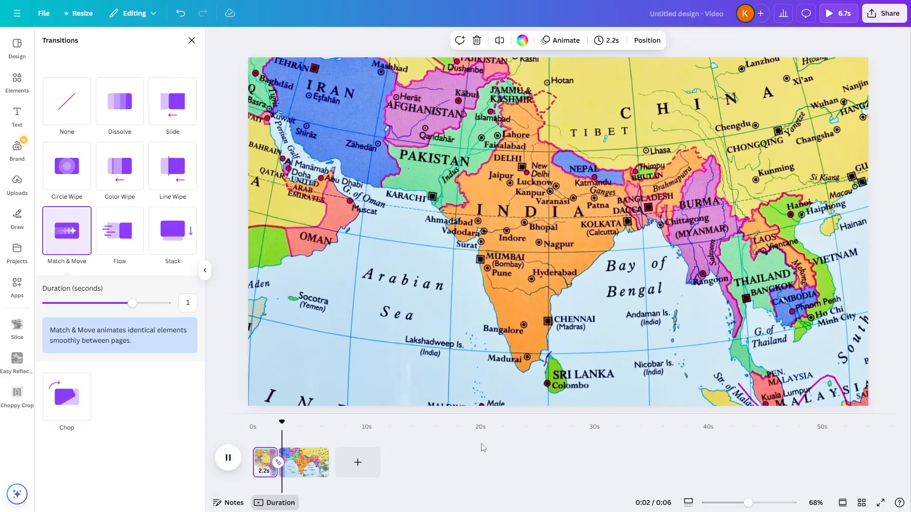
{"action": "left_click", "coordinate": [236, 468]}
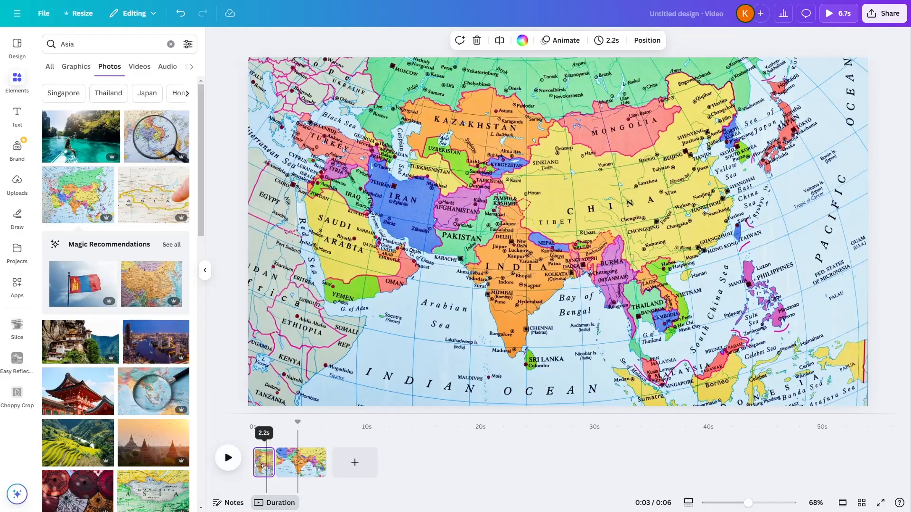
- Shorten the first page to 1.0 second and play the zoom transition
{"action": "left_click_drag", "start_coordinate": [270, 468], "coordinate": [257, 468]}
{"action": "left_click", "coordinate": [227, 458]}
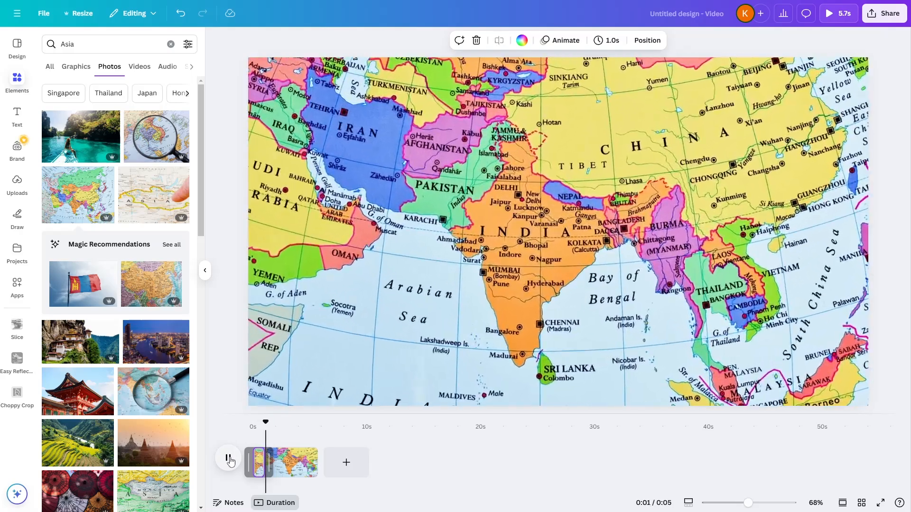
- Search the elements for "india" and browse the graphics for a map shape of the country
{"action": "left_click", "coordinate": [102, 38]}
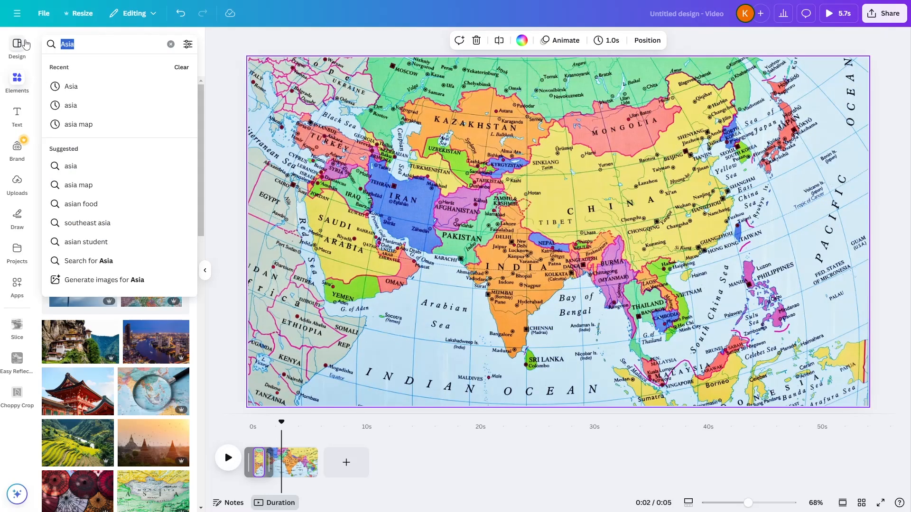
{"action": "type", "text": "india"}
{"action": "key", "text": "Return"}
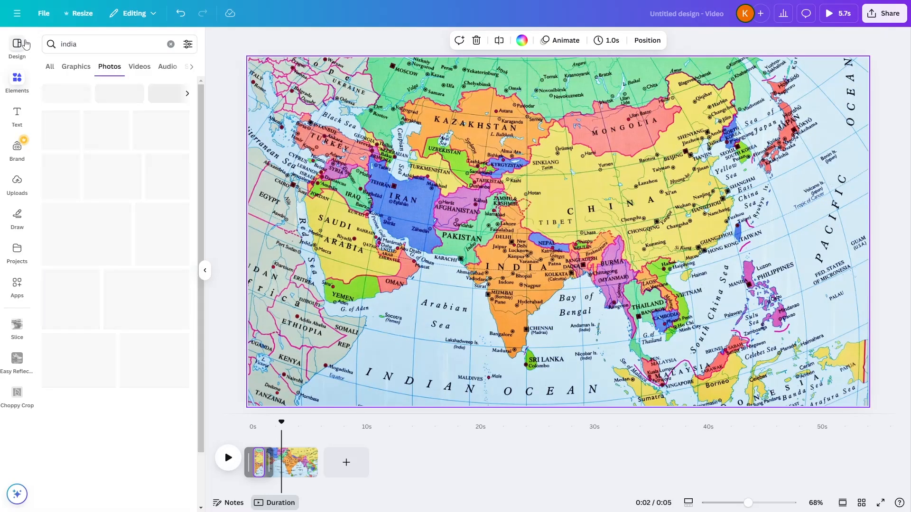
{"action": "left_click", "coordinate": [69, 70]}
{"action": "scroll", "coordinate": [131, 326], "scroll_direction": "down", "scroll_amount": 3}
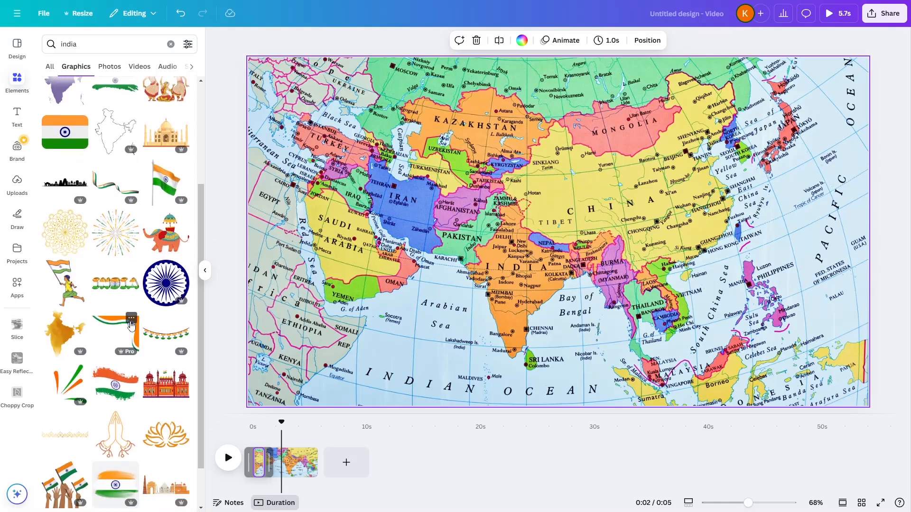
{"action": "scroll", "coordinate": [131, 325], "scroll_direction": "down", "scroll_amount": 7}
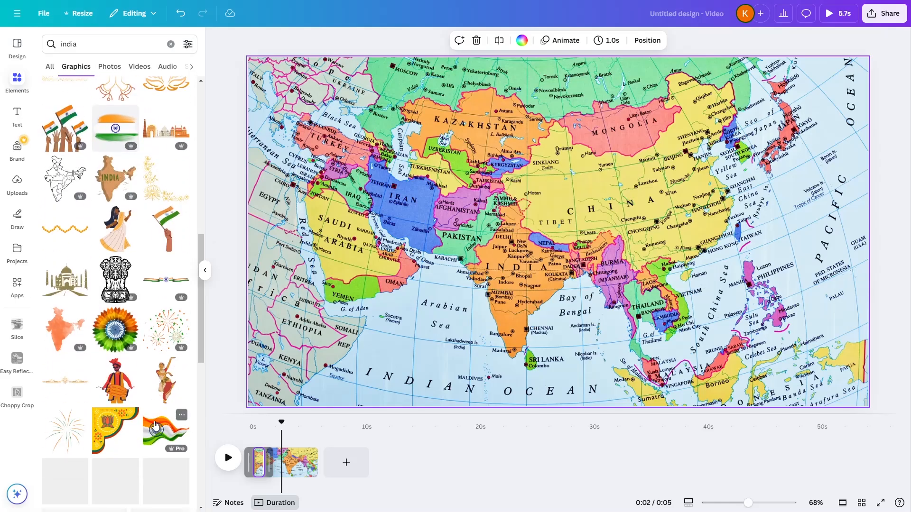
- Add the orange watercolor India map graphic to the second page only and show its element timing
{"action": "left_click", "coordinate": [68, 335]}
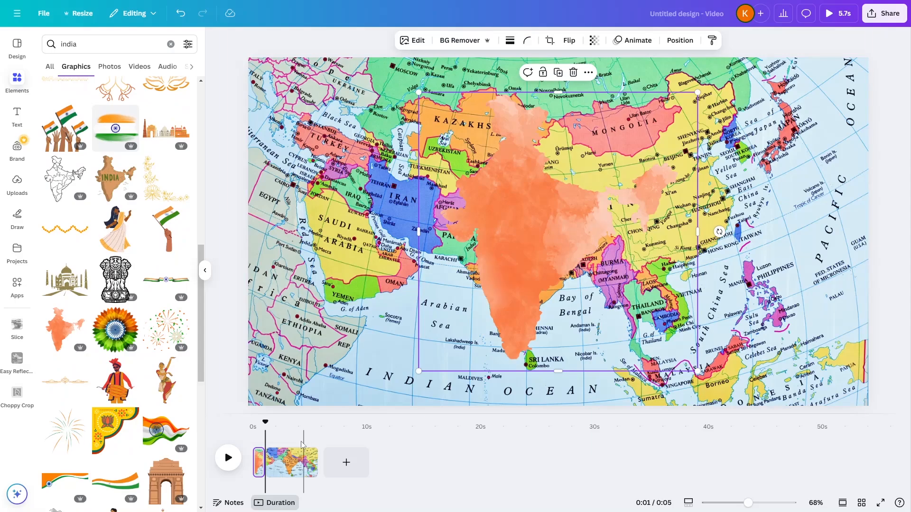
{"action": "key", "text": "Delete"}
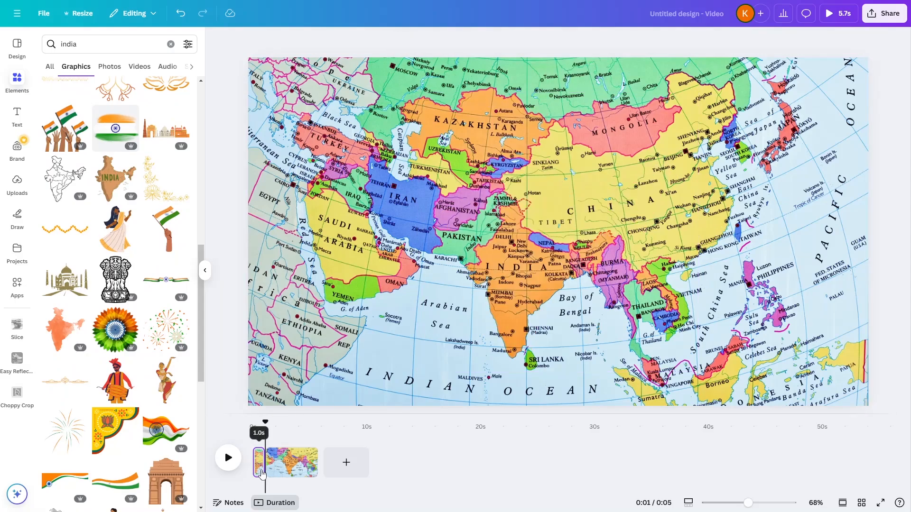
{"action": "left_click", "coordinate": [287, 468]}
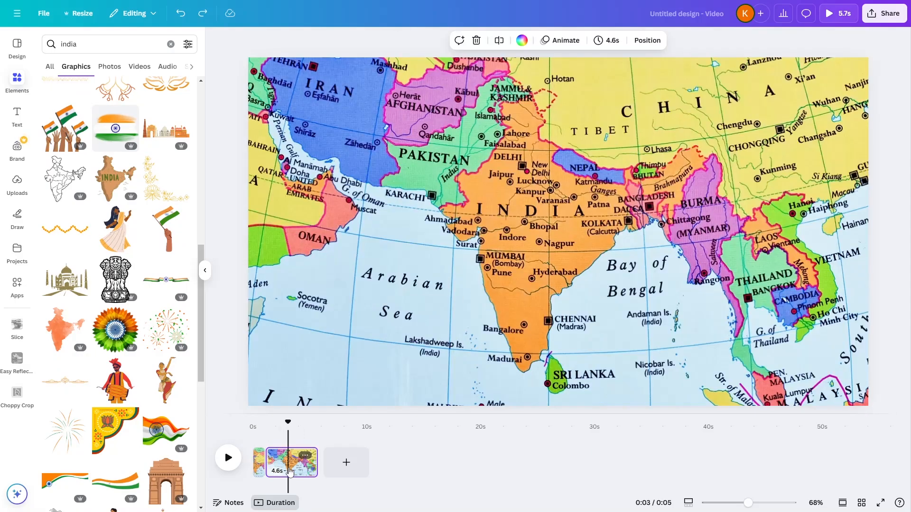
{"action": "left_click", "coordinate": [69, 336]}
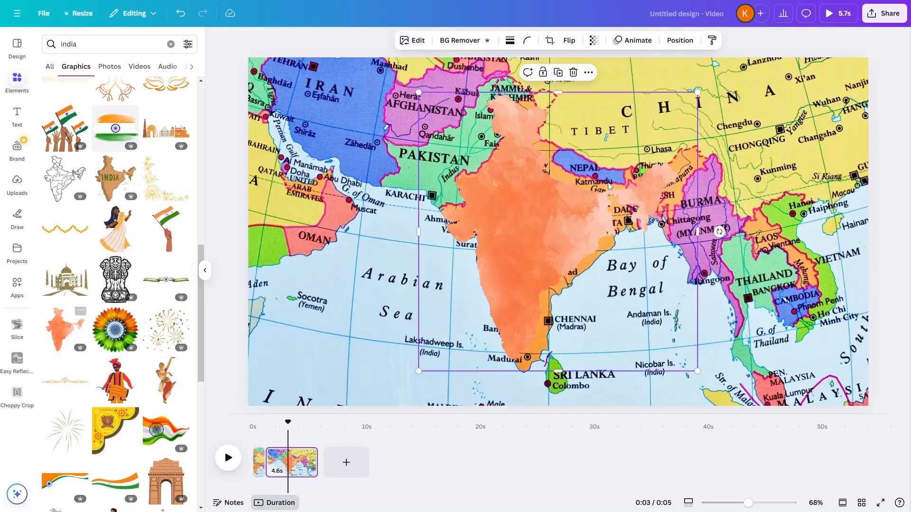
{"action": "right_click", "coordinate": [562, 222]}
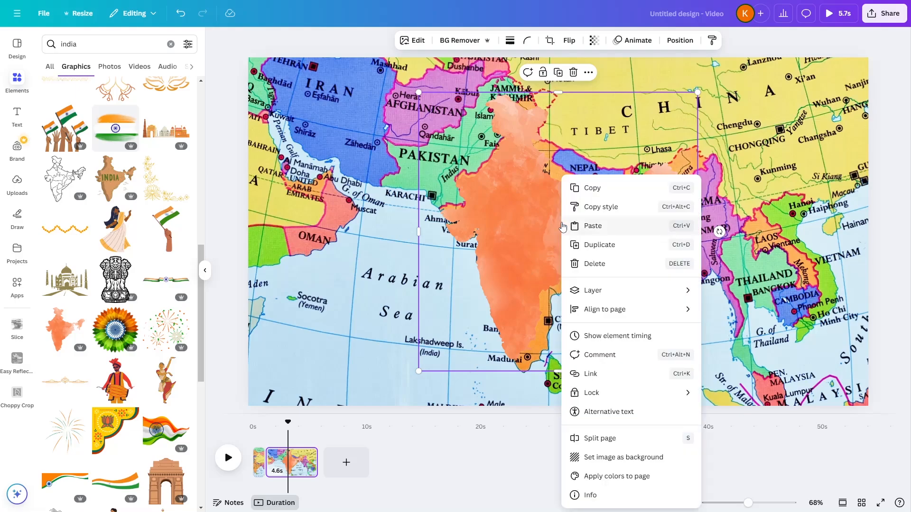
{"action": "left_click", "coordinate": [593, 336]}
- Enlarge, slightly rotate counterclockwise and move the orange India graphic until it covers India on the map
{"action": "mouse_move", "coordinate": [527, 224]}
{"action": "left_mouse_down"}
{"action": "mouse_move", "coordinate": [532, 216]}
{"action": "mouse_move", "coordinate": [526, 220]}
{"action": "left_mouse_up"}
{"action": "left_click_drag", "start_coordinate": [698, 366], "coordinate": [724, 393]}
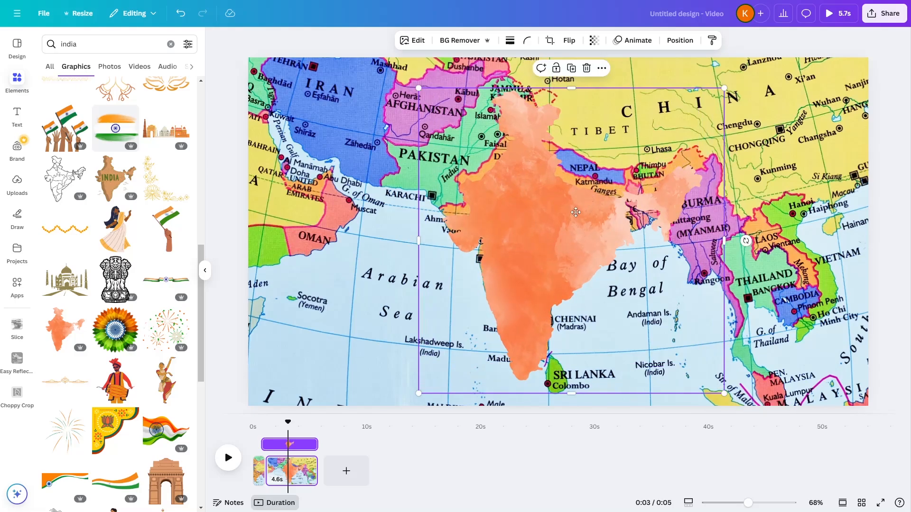
{"action": "left_click_drag", "start_coordinate": [575, 212], "coordinate": [572, 198]}
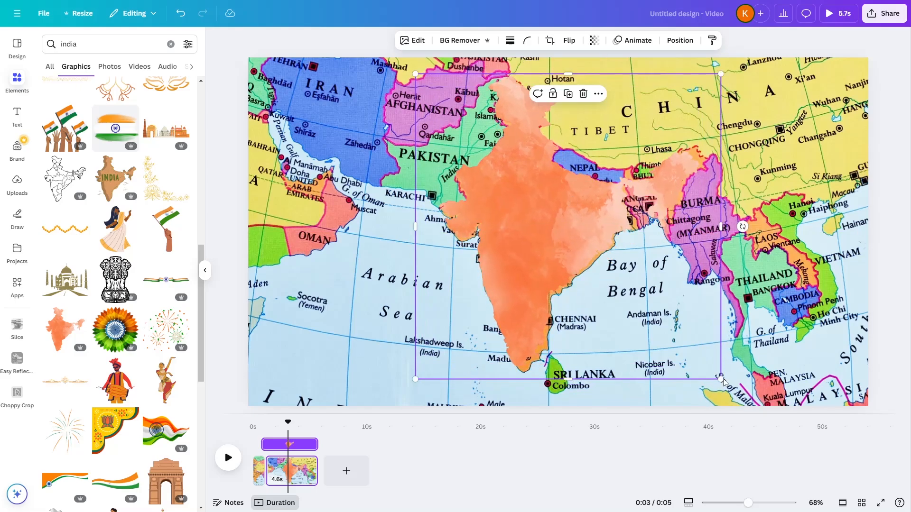
{"action": "left_click_drag", "start_coordinate": [722, 381], "coordinate": [727, 386]}
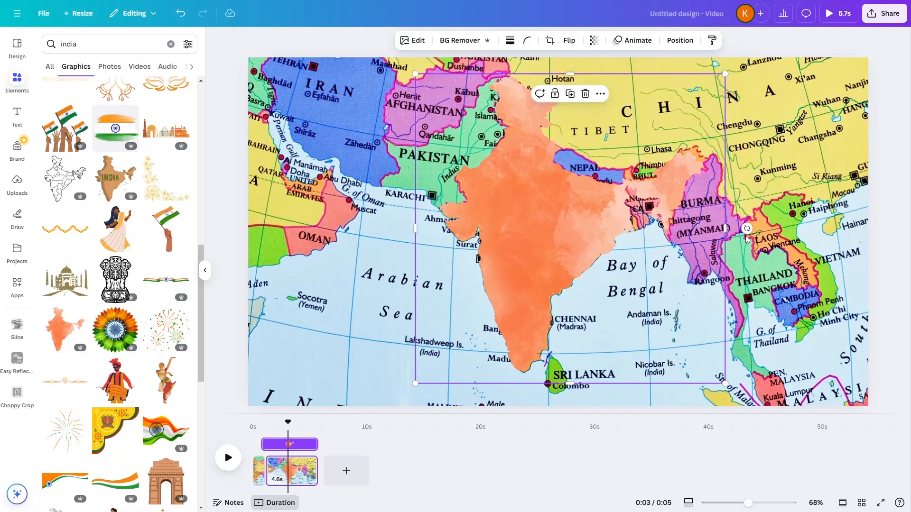
{"action": "left_click_drag", "start_coordinate": [746, 229], "coordinate": [750, 224]}
{"action": "left_click_drag", "start_coordinate": [521, 230], "coordinate": [522, 228]}
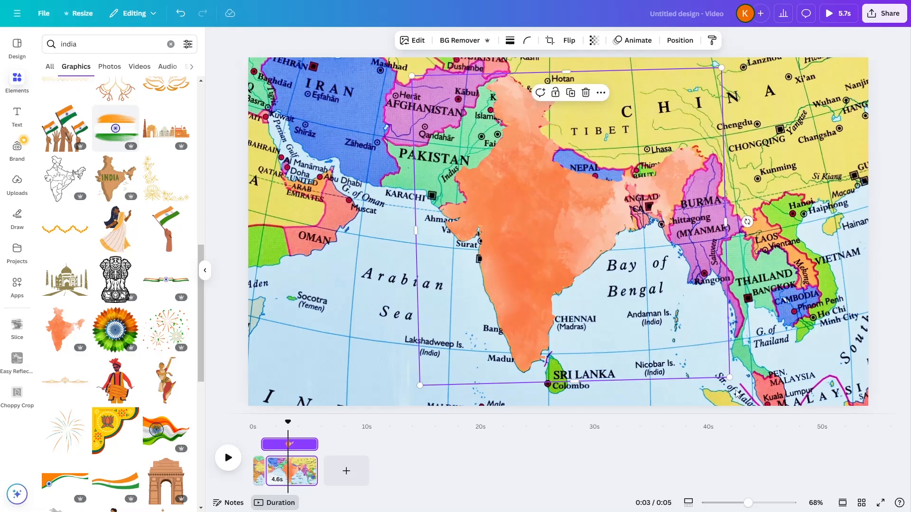
{"action": "left_click_drag", "start_coordinate": [733, 384], "coordinate": [735, 382]}
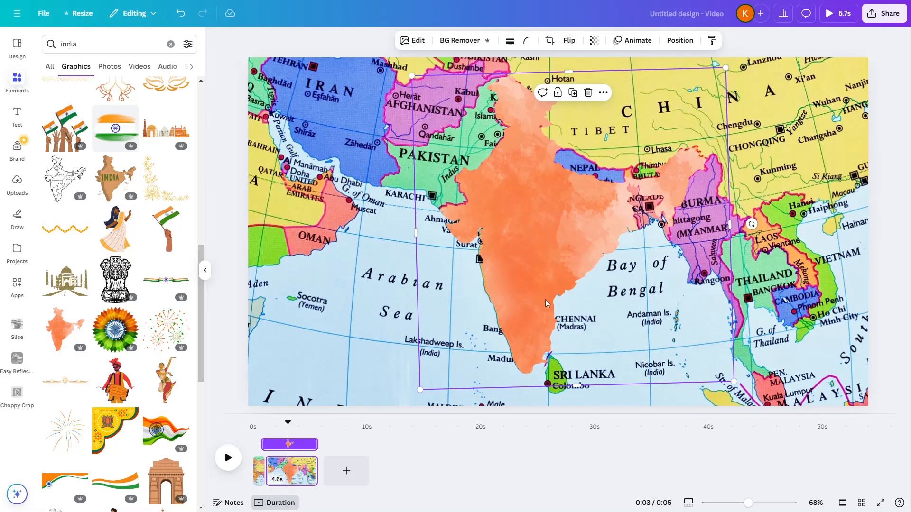
{"action": "left_click_drag", "start_coordinate": [555, 255], "coordinate": [553, 256]}
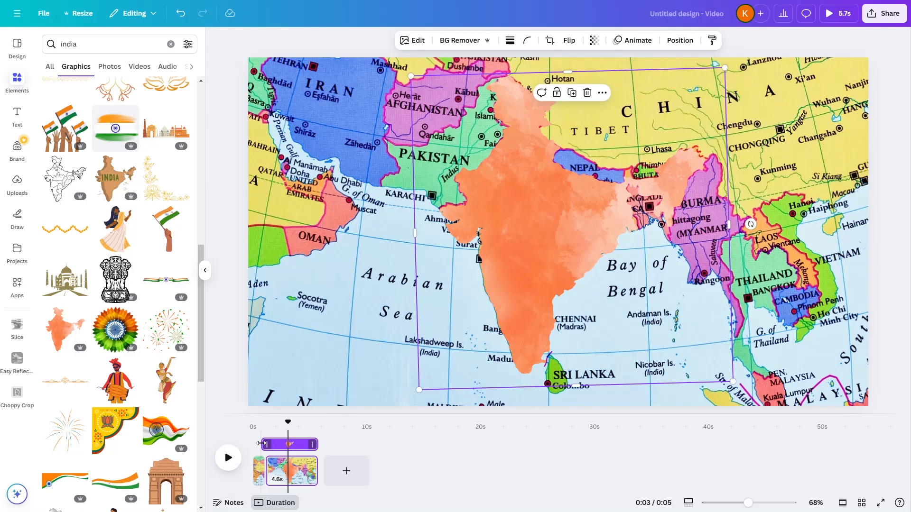
- Trim the start of the orange India graphic's timing so that it lasts 3.3 seconds
{"action": "left_click_drag", "start_coordinate": [263, 444], "coordinate": [279, 447]}
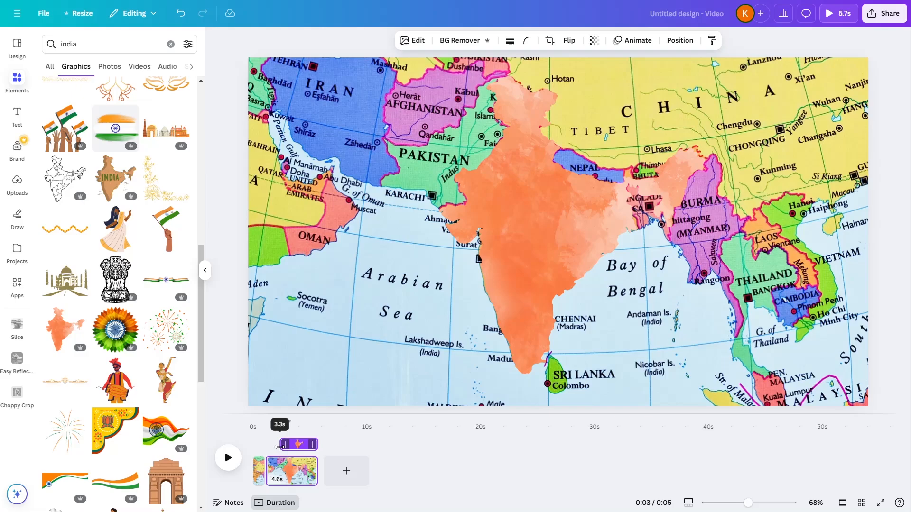
{"action": "left_click_drag", "start_coordinate": [280, 447], "coordinate": [280, 447]}
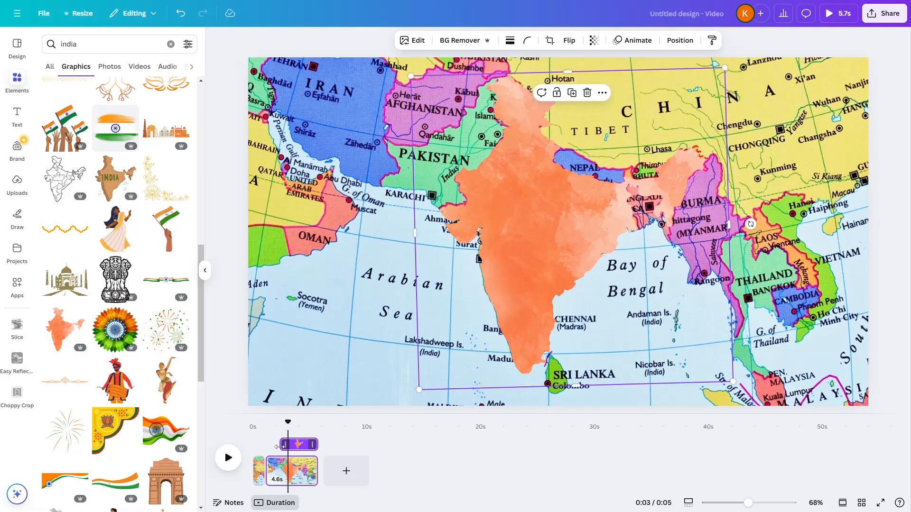
- Apply the Ink animation on enter with the Splotch style to the orange India graphic
{"action": "left_click", "coordinate": [633, 40]}
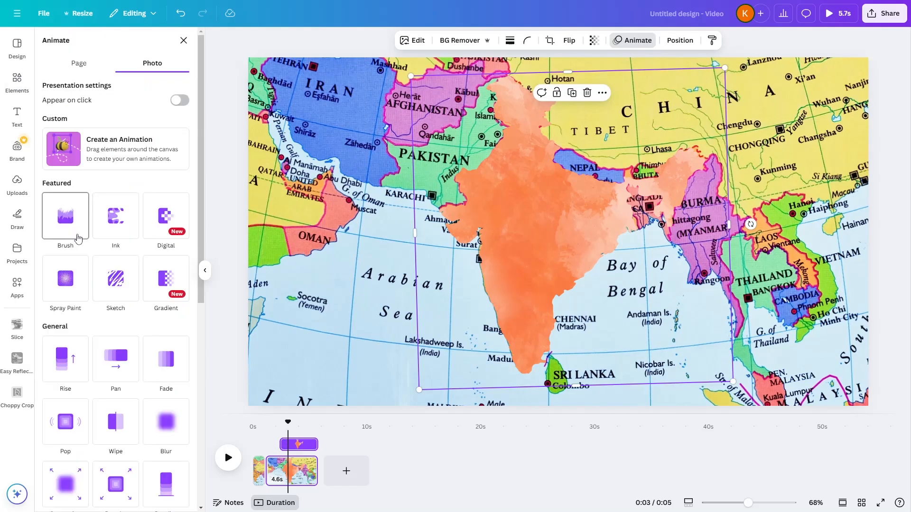
{"action": "left_click", "coordinate": [122, 219]}
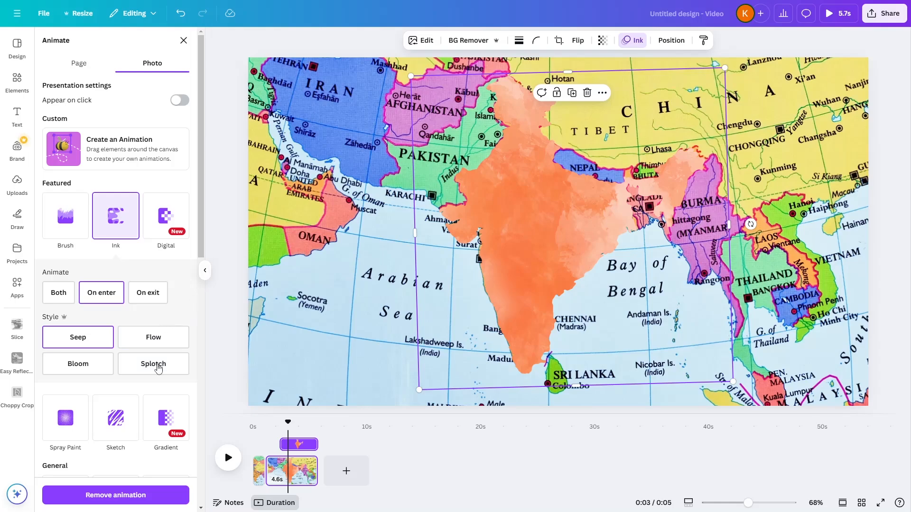
{"action": "left_click", "coordinate": [153, 363]}
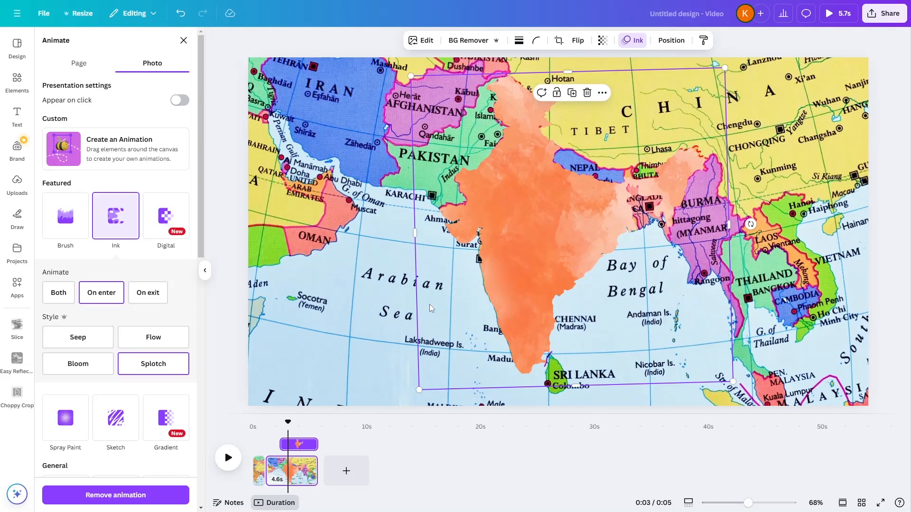
- Add a heading reading "India" to the second page
{"action": "left_click", "coordinate": [17, 114]}
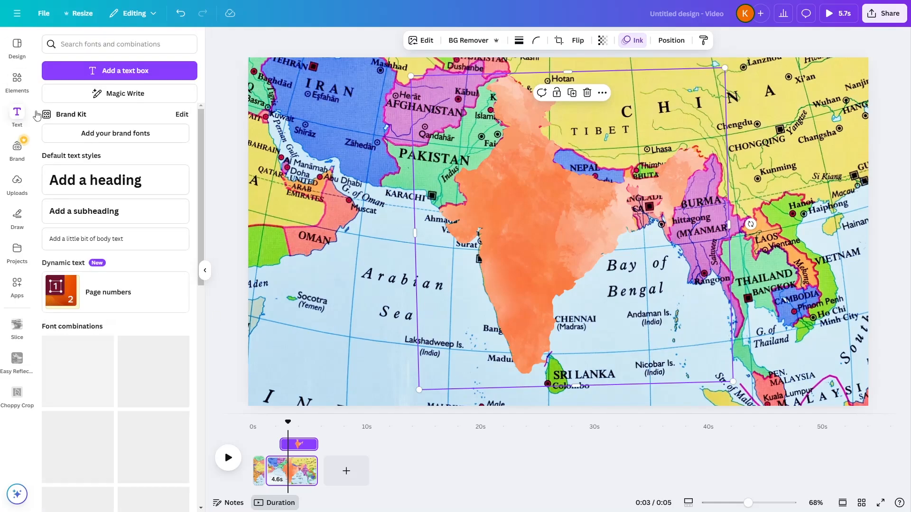
{"action": "left_click", "coordinate": [118, 180]}
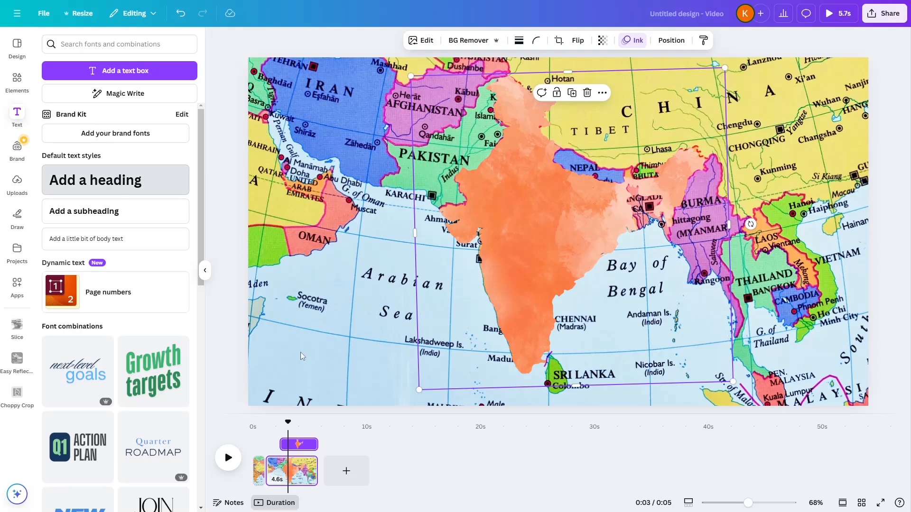
{"action": "type", "text": "India"}
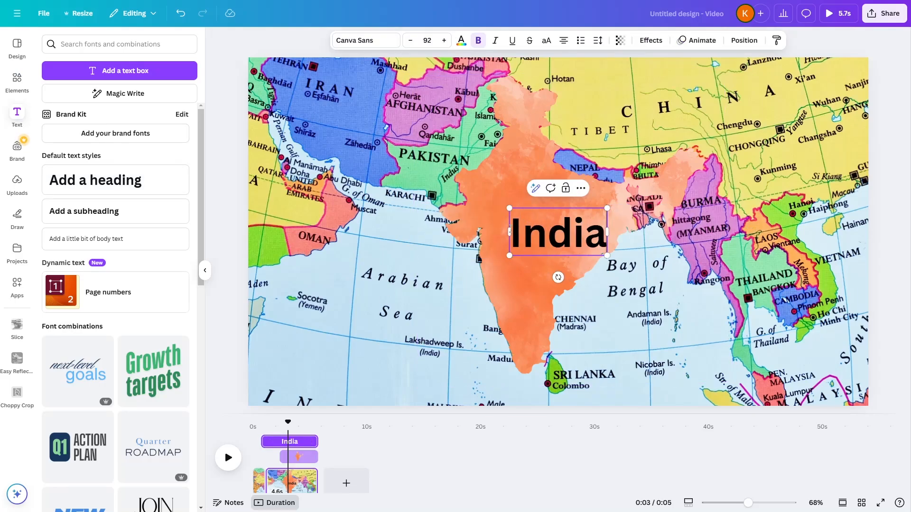
- Set the font of the India heading to The Seasons
{"action": "left_click_drag", "start_coordinate": [510, 233], "coordinate": [608, 233]}
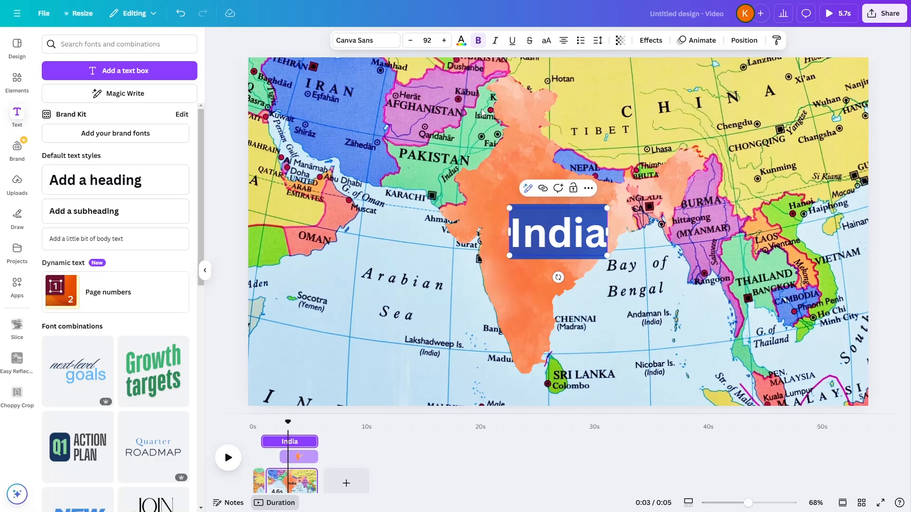
{"action": "left_click", "coordinate": [382, 43]}
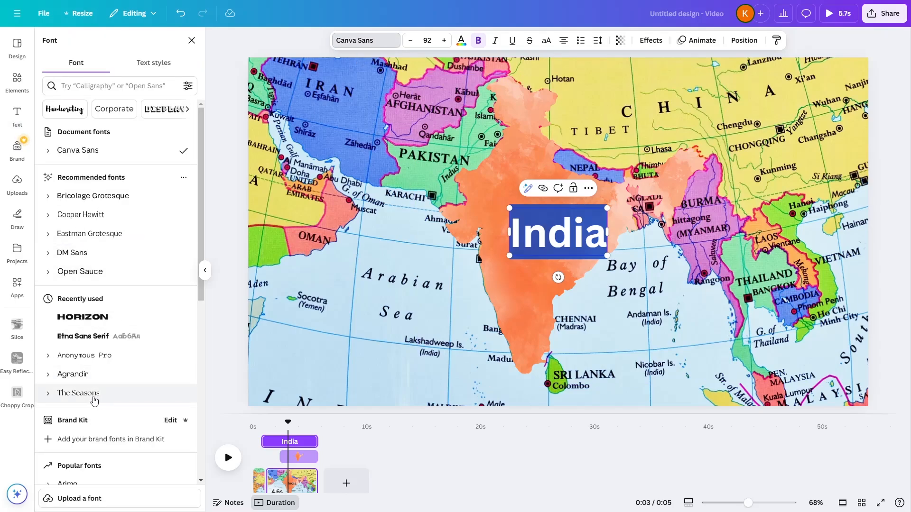
{"action": "scroll", "coordinate": [95, 400], "scroll_direction": "down", "scroll_amount": 9}
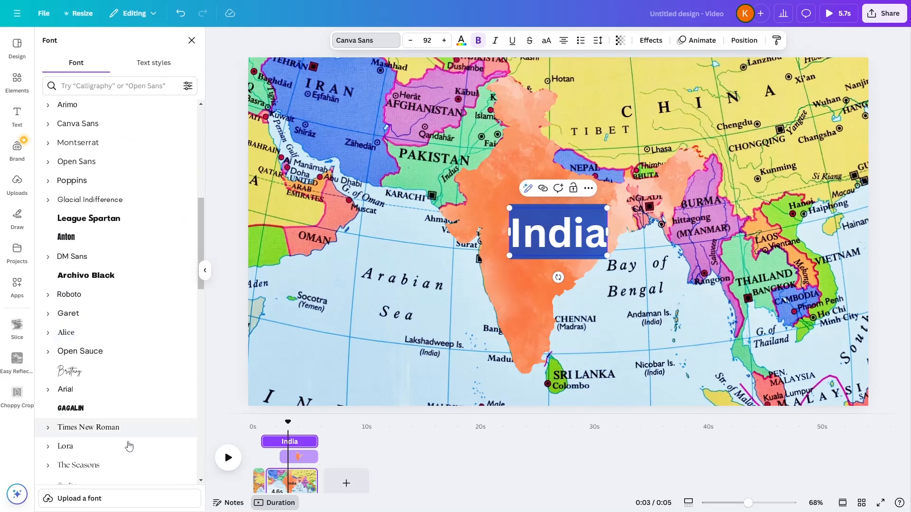
{"action": "scroll", "coordinate": [128, 446], "scroll_direction": "down", "scroll_amount": 2}
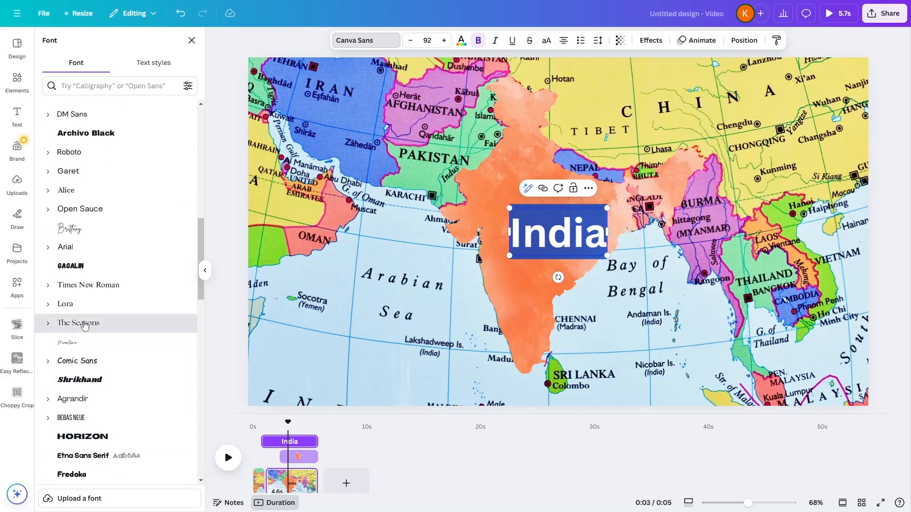
{"action": "left_click", "coordinate": [84, 324]}
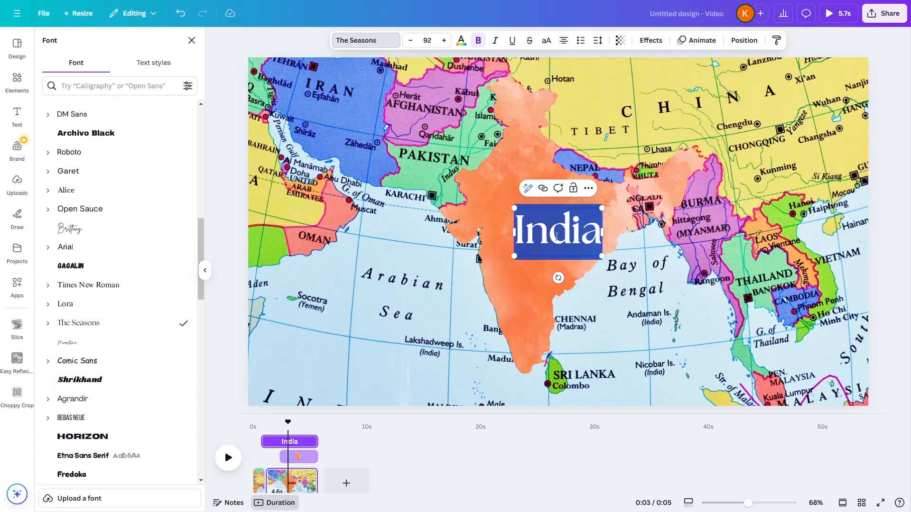
- Change the India heading's text color to white
{"action": "left_click", "coordinate": [529, 234]}
{"action": "left_click_drag", "start_coordinate": [517, 233], "coordinate": [454, 62]}
{"action": "left_click", "coordinate": [460, 41]}
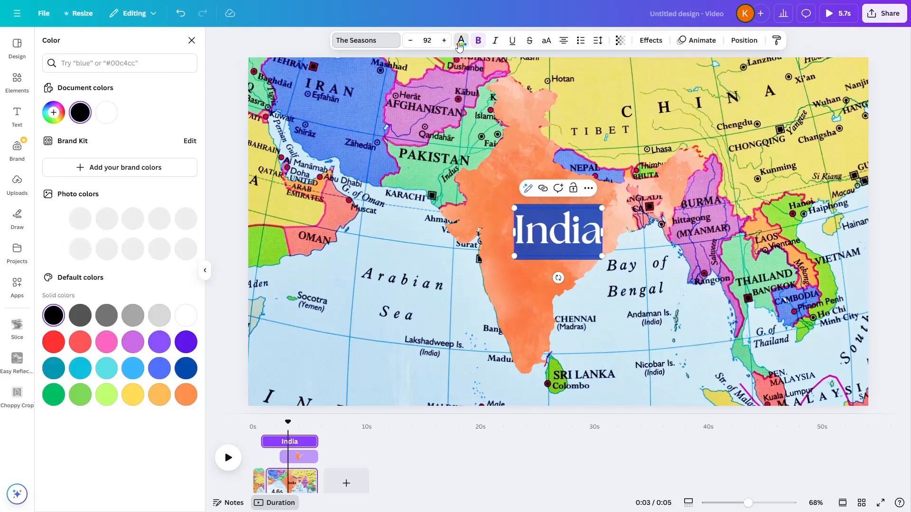
{"action": "left_click", "coordinate": [180, 316]}
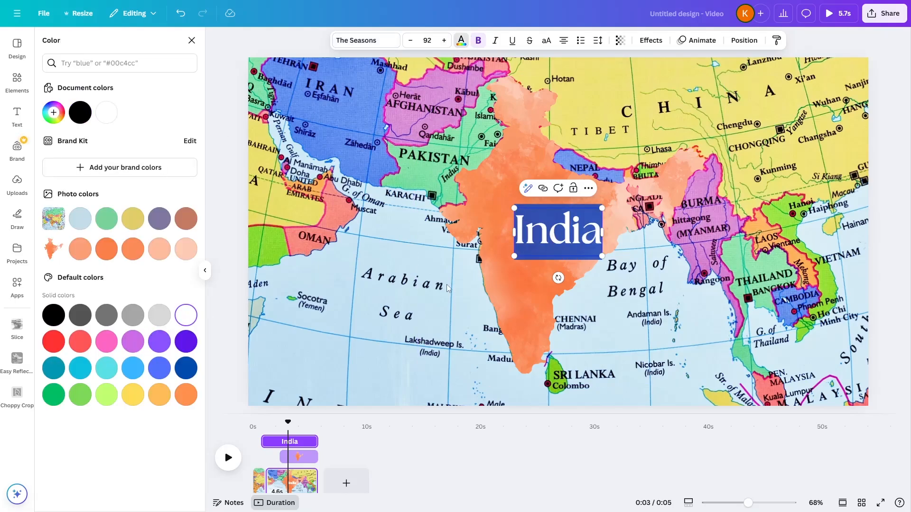
- Increase the India heading's font size to 135
{"action": "left_click", "coordinate": [445, 41]}
{"action": "left_click", "coordinate": [445, 42]}
{"action": "left_click", "coordinate": [446, 43]}
{"action": "left_click", "coordinate": [448, 43]}
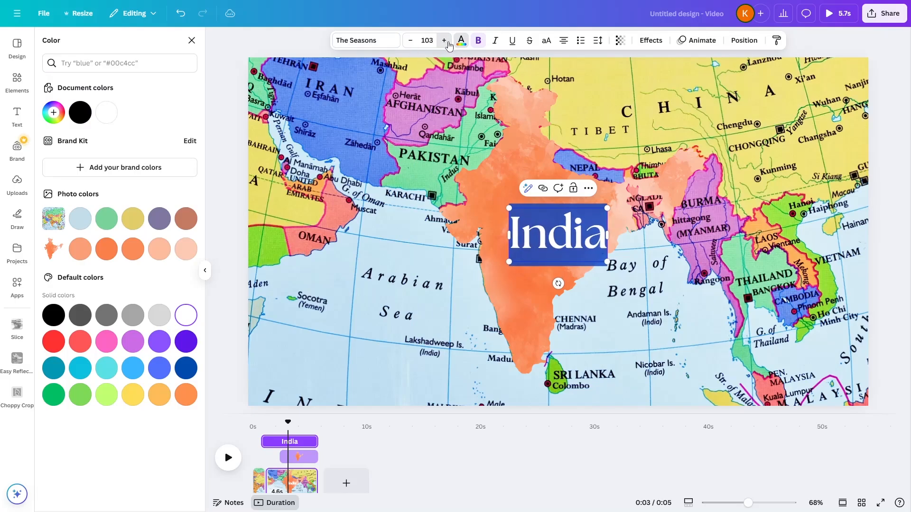
{"action": "left_click", "coordinate": [448, 42]}
{"action": "left_click", "coordinate": [448, 43]}
{"action": "left_click", "coordinate": [447, 43]}
{"action": "left_click", "coordinate": [448, 43]}
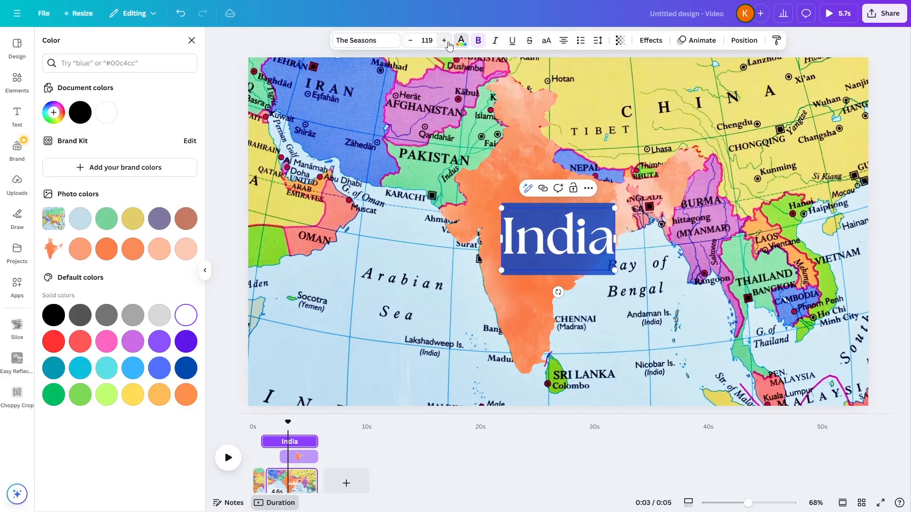
{"action": "left_click", "coordinate": [448, 43]}
{"action": "left_click", "coordinate": [448, 42]}
{"action": "left_click", "coordinate": [448, 43]}
{"action": "left_click", "coordinate": [448, 43]}
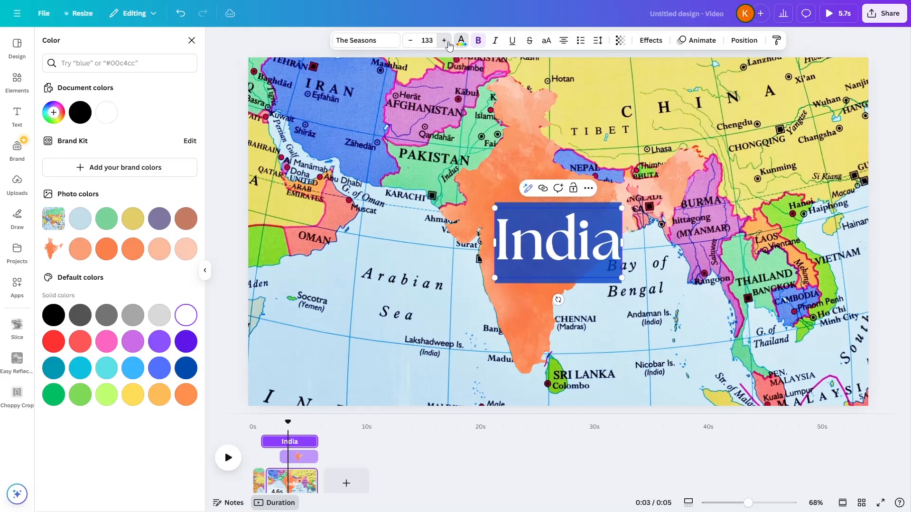
- Move the India heading slightly up and to the left so it sits over the middle of the orange graphic
{"action": "left_click", "coordinate": [599, 322]}
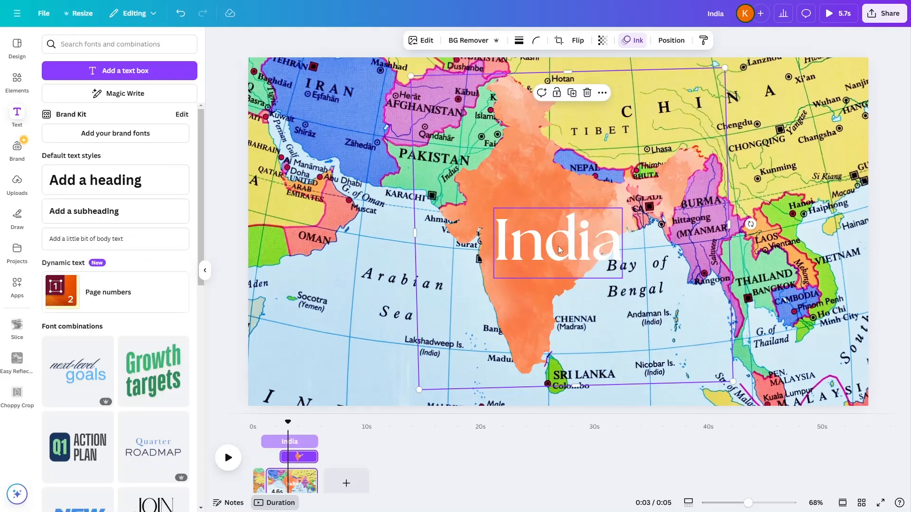
{"action": "left_click", "coordinate": [559, 250]}
{"action": "left_click_drag", "start_coordinate": [579, 225], "coordinate": [565, 211]}
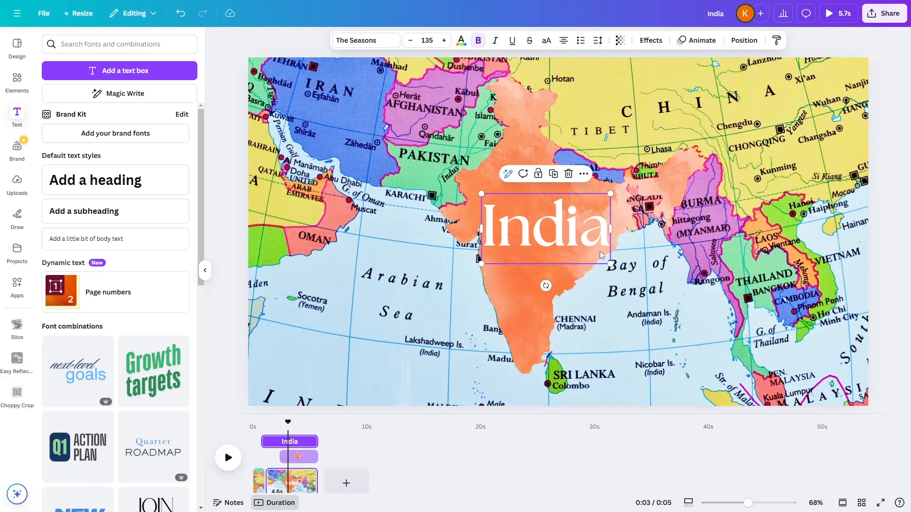
- Trim the start of the India heading's timing so it appears after the graphic, and extend the second page to 15.0 seconds
{"action": "left_click_drag", "start_coordinate": [265, 440], "coordinate": [310, 447]}
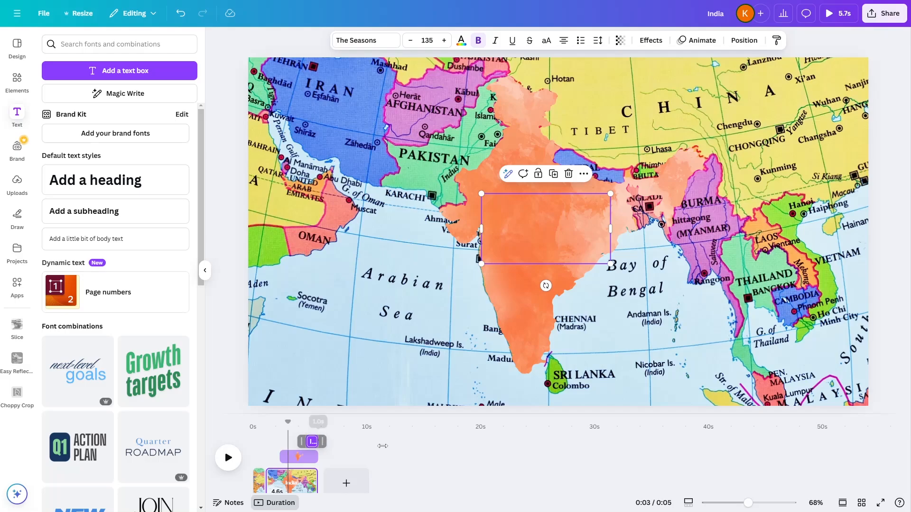
{"action": "left_click_drag", "start_coordinate": [317, 481], "coordinate": [436, 478]}
{"action": "left_click", "coordinate": [416, 445]}
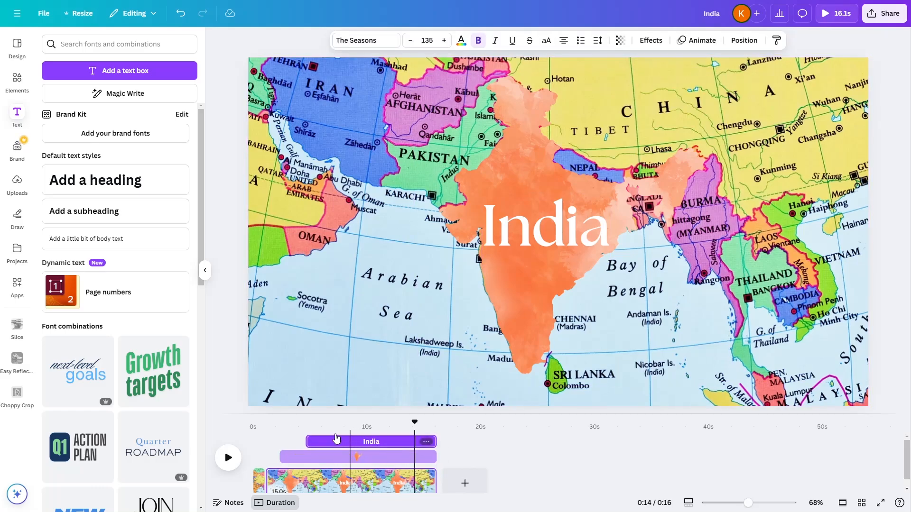
- Preview the timeline up to the India heading's start, then give the heading the Clarify animation on enter with a higher speed
{"action": "left_click", "coordinate": [293, 429]}
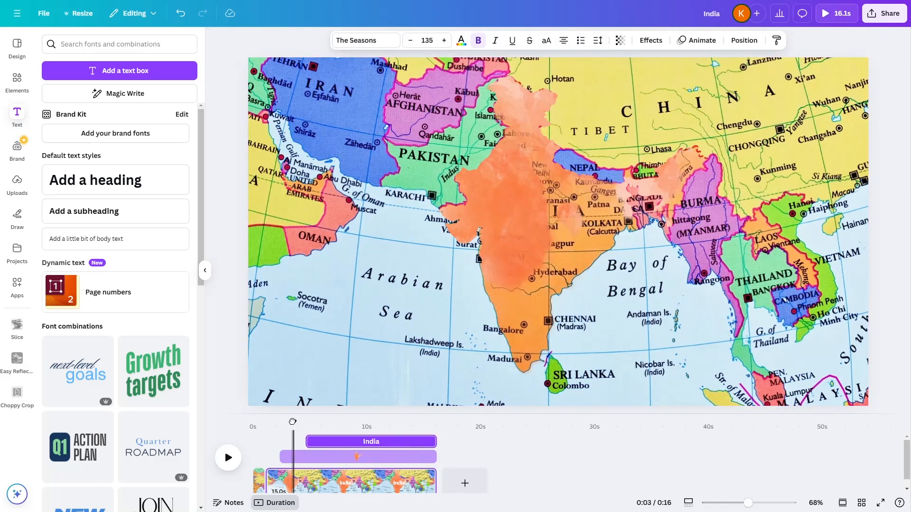
{"action": "left_click_drag", "start_coordinate": [293, 422], "coordinate": [310, 422]}
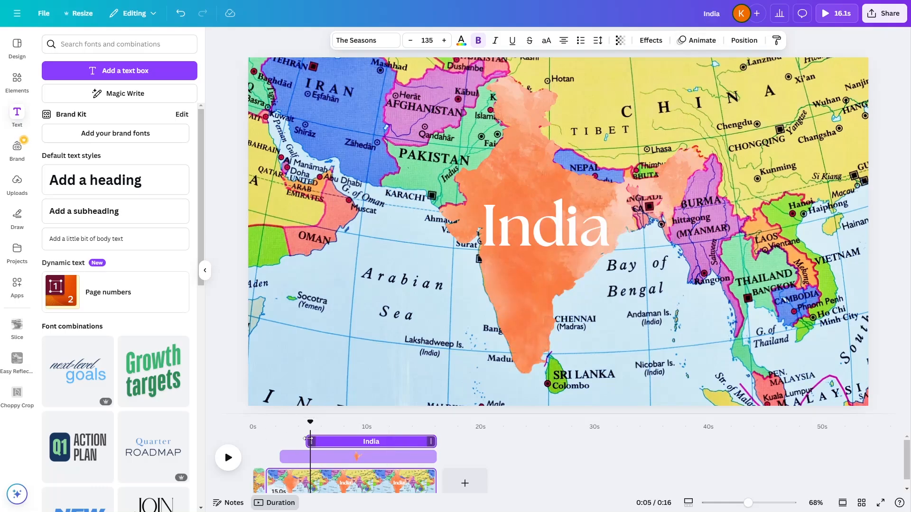
{"action": "left_click", "coordinate": [696, 41]}
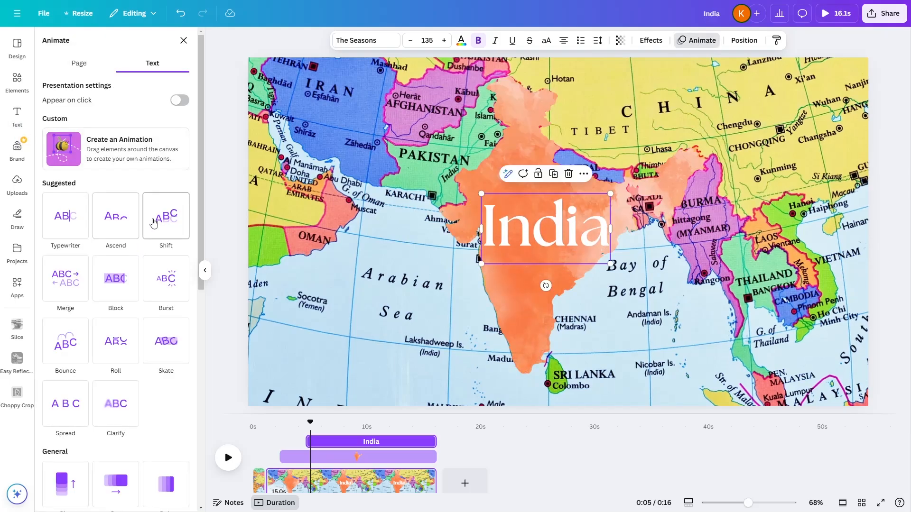
{"action": "left_click", "coordinate": [166, 219]}
{"action": "left_click", "coordinate": [116, 422]}
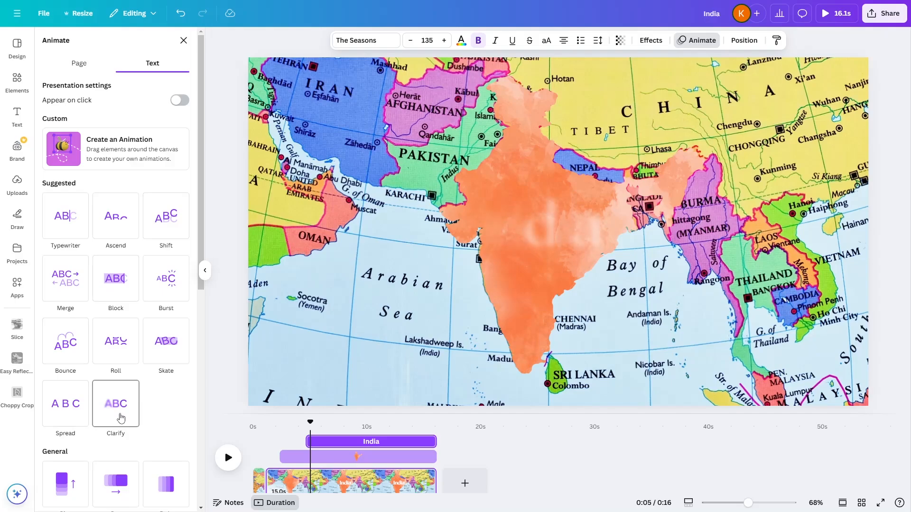
{"action": "left_click", "coordinate": [121, 419]}
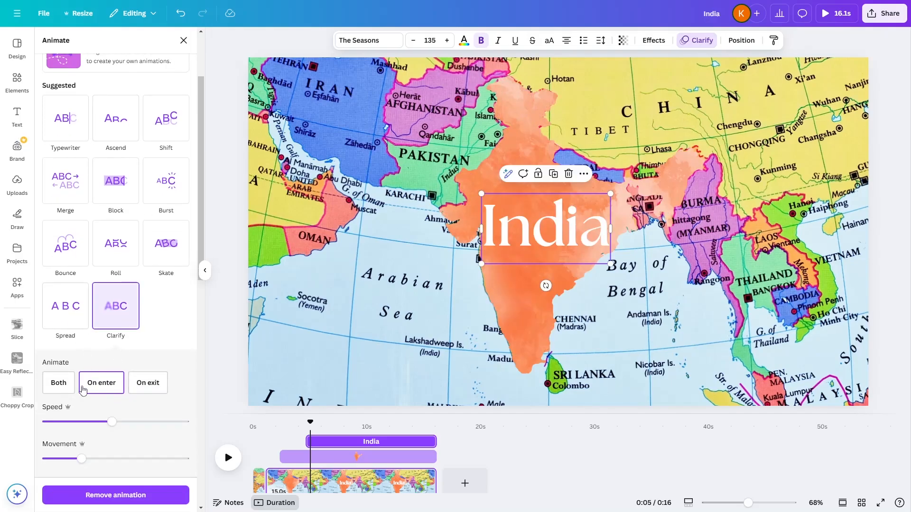
{"action": "left_click_drag", "start_coordinate": [112, 422], "coordinate": [145, 422]}
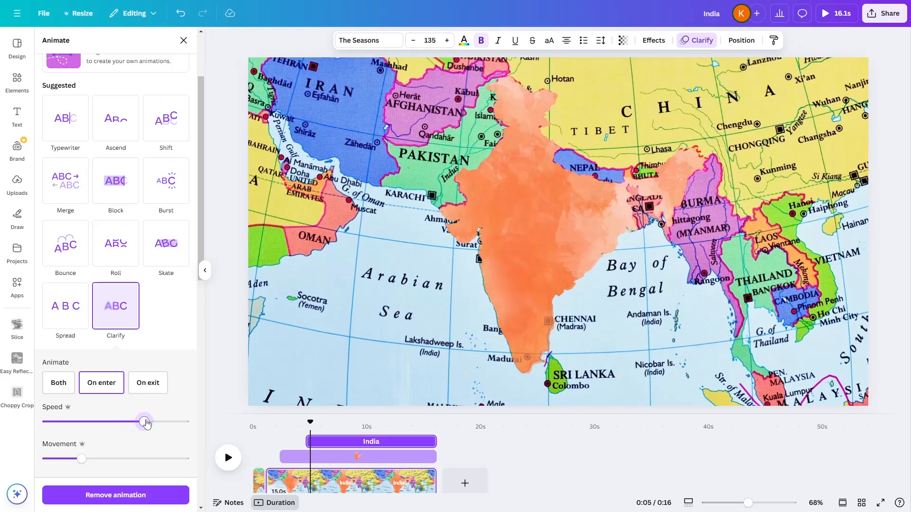